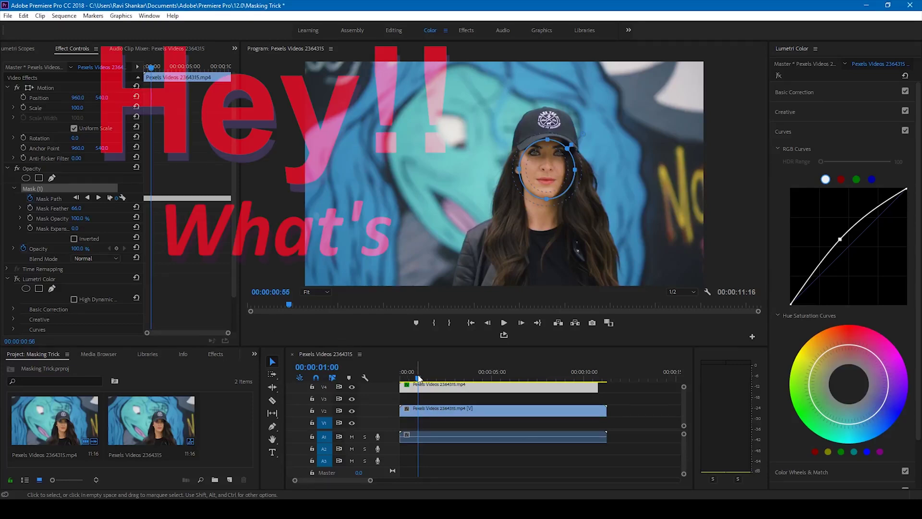
Step: Step through the clip frame by frame to confirm the mask tracks the woman's face
{"action": "left_click_drag", "start_coordinate": [419, 379], "coordinate": [421, 379]}
{"action": "key", "text": "Right"}
{"action": "key", "text": "Right"}
{"action": "key", "text": "Right"}
{"action": "key", "text": "Right"}
{"action": "key", "text": "Right"}
{"action": "key", "text": "Right"}
{"action": "key", "text": "Right"}
{"action": "key", "text": "Right"}
{"action": "key", "text": "Right"}
{"action": "key", "text": "Right"}
{"action": "key", "text": "Right"}
{"action": "key", "text": "Right"}
{"action": "key", "text": "Right"}
{"action": "key", "text": "Right"}
{"action": "key", "text": "Right"}
{"action": "key", "text": "Right"}
{"action": "key", "text": "Right"}
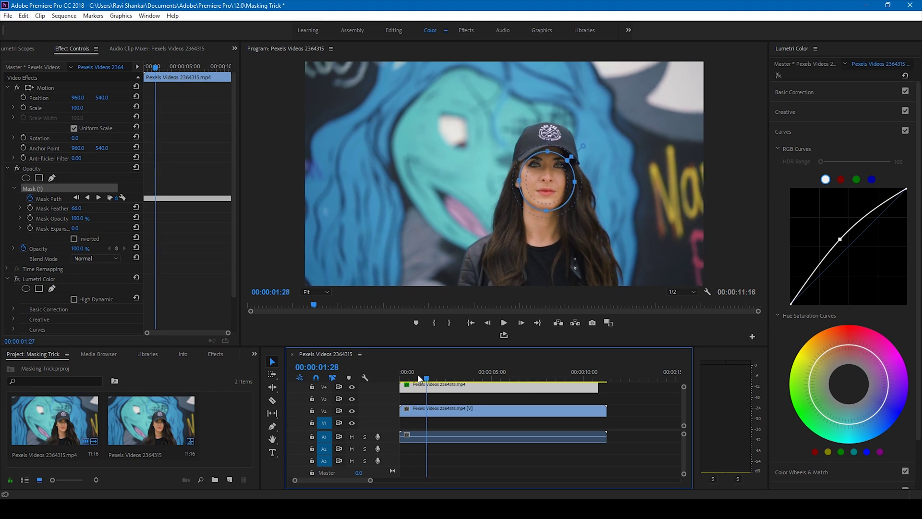
{"action": "key", "text": "Right"}
{"action": "key", "text": "Right"}
{"action": "key", "text": "Right"}
{"action": "key", "text": "Right"}
{"action": "key", "text": "Right"}
{"action": "key", "text": "Right"}
{"action": "key", "text": "Right"}
{"action": "key", "text": "Right"}
{"action": "key", "text": "Right"}
{"action": "key", "text": "Right"}
{"action": "key", "text": "Right"}
{"action": "key", "text": "Right"}
{"action": "key", "text": "Right"}
{"action": "key", "text": "Right"}
{"action": "key", "text": "Right"}
{"action": "key", "text": "Right"}
{"action": "key", "text": "Right"}
{"action": "key", "text": "Right"}
{"action": "key", "text": "Right"}
{"action": "key", "text": "Right"}
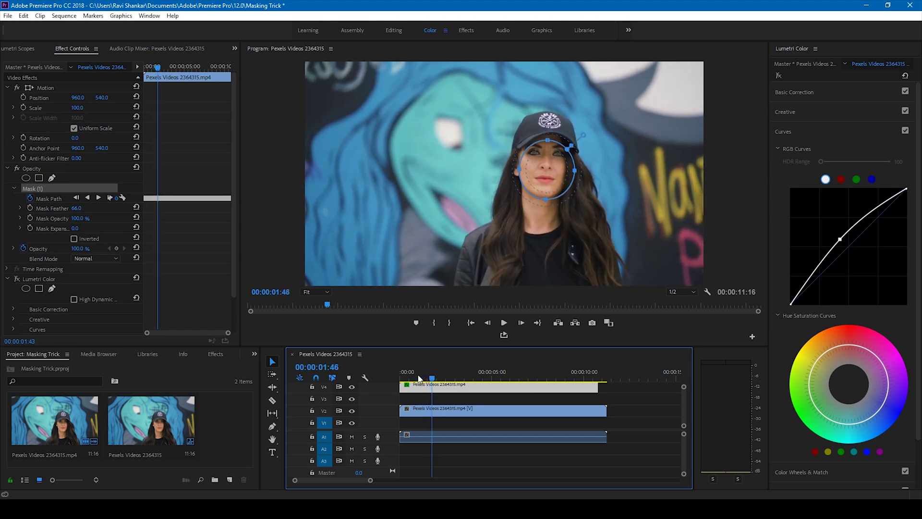
{"action": "key", "text": "Right"}
{"action": "key", "text": "Right"}
{"action": "key", "text": "Right"}
{"action": "key", "text": "Right"}
{"action": "key", "text": "Right"}
{"action": "key", "text": "Right"}
{"action": "key", "text": "Right"}
{"action": "key", "text": "Right"}
{"action": "key", "text": "Right"}
{"action": "key", "text": "Right"}
{"action": "key", "text": "Right"}
{"action": "key", "text": "Right"}
{"action": "key", "text": "Right"}
{"action": "key", "text": "Right"}
{"action": "key", "text": "Right"}
{"action": "key", "text": "Right"}
{"action": "key", "text": "Right"}
{"action": "key", "text": "Right"}
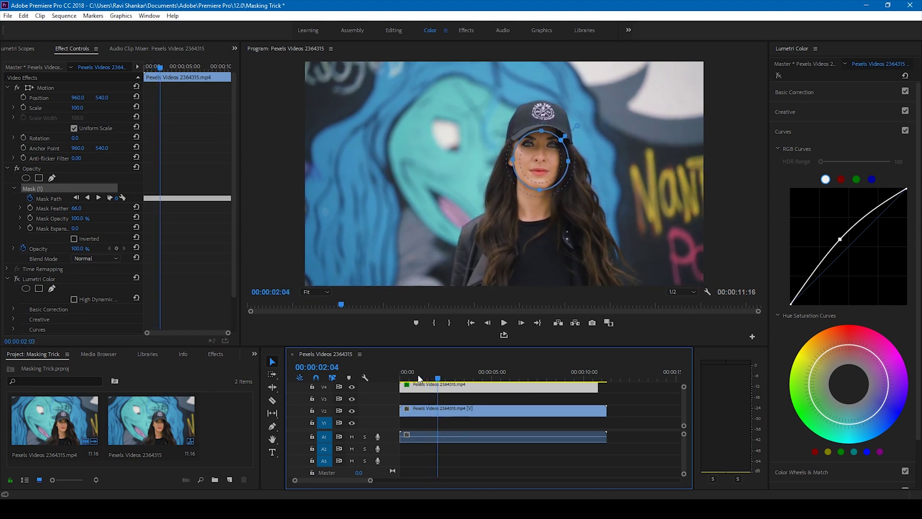
{"action": "key", "text": "Right"}
{"action": "key", "text": "Right"}
{"action": "key", "text": "Right"}
{"action": "key", "text": "Right"}
{"action": "key", "text": "Right"}
{"action": "key", "text": "Right"}
{"action": "key", "text": "Right"}
{"action": "key", "text": "Right"}
{"action": "key", "text": "Right"}
{"action": "key", "text": "Right"}
{"action": "key", "text": "Right"}
{"action": "key", "text": "Right"}
{"action": "key", "text": "Right"}
{"action": "key", "text": "Right"}
{"action": "key", "text": "Right"}
{"action": "key", "text": "Right"}
{"action": "key", "text": "Right"}
{"action": "key", "text": "Right"}
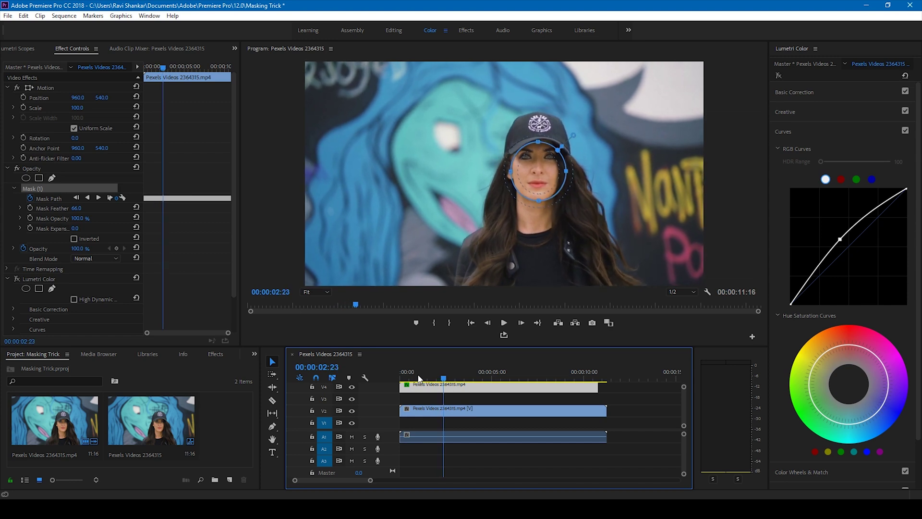
{"action": "key", "text": "Right"}
{"action": "key", "text": "Right"}
{"action": "key", "text": "Right"}
{"action": "key", "text": "Right"}
{"action": "key", "text": "Right"}
{"action": "key", "text": "Right"}
{"action": "key", "text": "Right"}
{"action": "key", "text": "Right"}
{"action": "key", "text": "Right"}
{"action": "key", "text": "Right"}
{"action": "key", "text": "Right"}
{"action": "key", "text": "Right"}
{"action": "key", "text": "Right"}
{"action": "key", "text": "Right"}
{"action": "key", "text": "Right"}
{"action": "key", "text": "Right"}
{"action": "key", "text": "Right"}
{"action": "key", "text": "Right"}
{"action": "key", "text": "Right"}
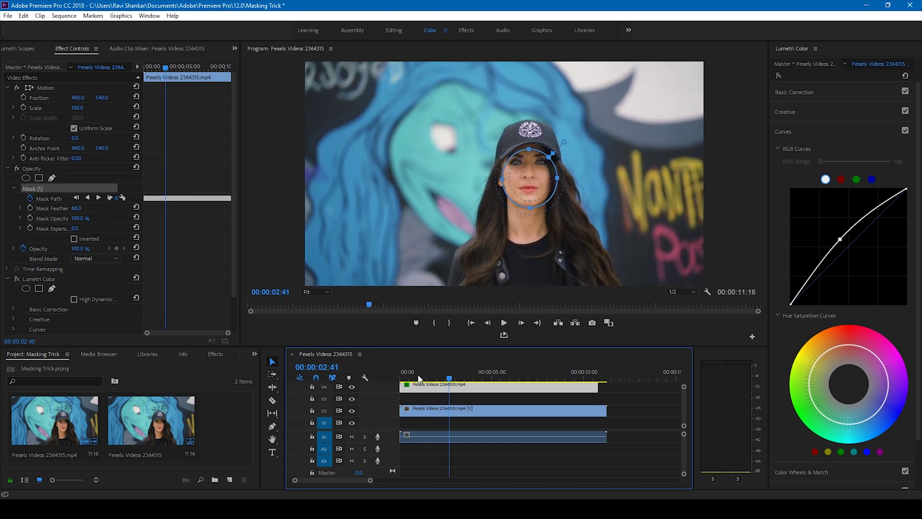
{"action": "key", "text": "Right"}
{"action": "key", "text": "Right"}
{"action": "key", "text": "Right"}
{"action": "key", "text": "Right"}
{"action": "key", "text": "Right"}
{"action": "key", "text": "Right"}
{"action": "key", "text": "Right"}
{"action": "key", "text": "Right"}
{"action": "key", "text": "Right"}
{"action": "key", "text": "Right"}
{"action": "key", "text": "Right"}
{"action": "key", "text": "Right"}
{"action": "key", "text": "Right"}
{"action": "key", "text": "Right"}
{"action": "key", "text": "Right"}
{"action": "key", "text": "Right"}
{"action": "key", "text": "Right"}
{"action": "key", "text": "Right"}
{"action": "key", "text": "Right"}
{"action": "key", "text": "Right"}
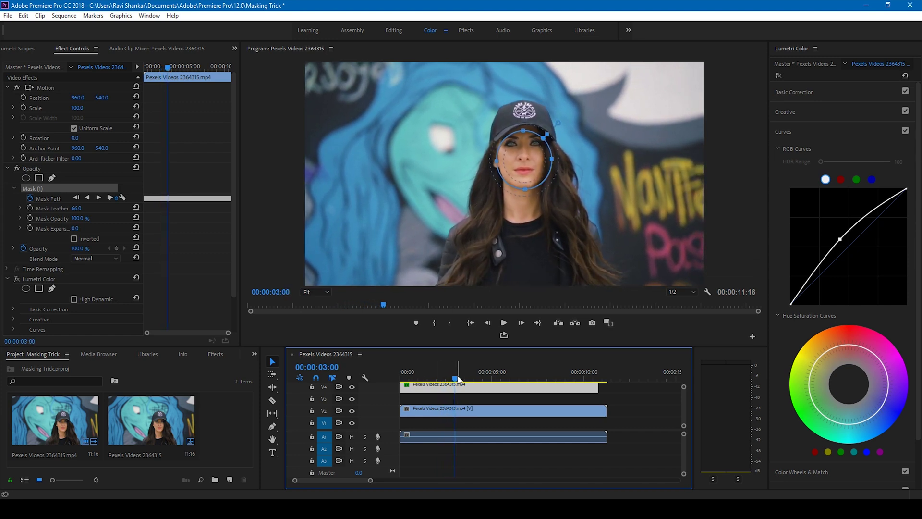
{"action": "key", "text": "Right"}
{"action": "key", "text": "Right"}
{"action": "key", "text": "Right"}
{"action": "key", "text": "Right"}
{"action": "key", "text": "Right"}
{"action": "key", "text": "Right"}
{"action": "key", "text": "Right"}
{"action": "key", "text": "Right"}
{"action": "key", "text": "Right"}
{"action": "key", "text": "Right"}
{"action": "key", "text": "Right"}
{"action": "key", "text": "Right"}
{"action": "key", "text": "Right"}
{"action": "key", "text": "Right"}
{"action": "key", "text": "Right"}
{"action": "key", "text": "Right"}
{"action": "key", "text": "Right"}
{"action": "key", "text": "Right"}
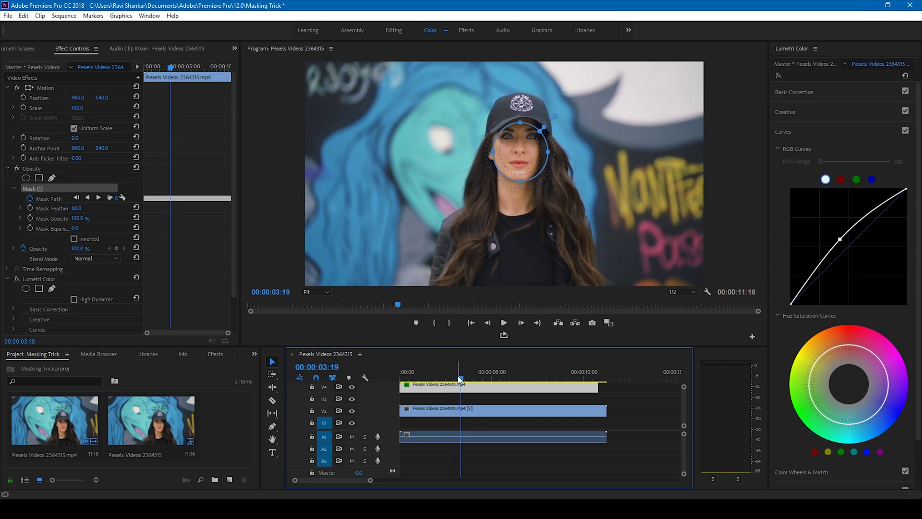
{"action": "key", "text": "Right"}
{"action": "key", "text": "Right"}
{"action": "key", "text": "Right"}
{"action": "key", "text": "Right"}
{"action": "key", "text": "Right"}
{"action": "key", "text": "Right"}
{"action": "key", "text": "Right"}
{"action": "key", "text": "Right"}
{"action": "key", "text": "Right"}
{"action": "key", "text": "Right"}
{"action": "key", "text": "Right"}
{"action": "key", "text": "Right"}
{"action": "key", "text": "Right"}
{"action": "key", "text": "Right"}
{"action": "key", "text": "Right"}
{"action": "key", "text": "Right"}
{"action": "key", "text": "Right"}
{"action": "key", "text": "Right"}
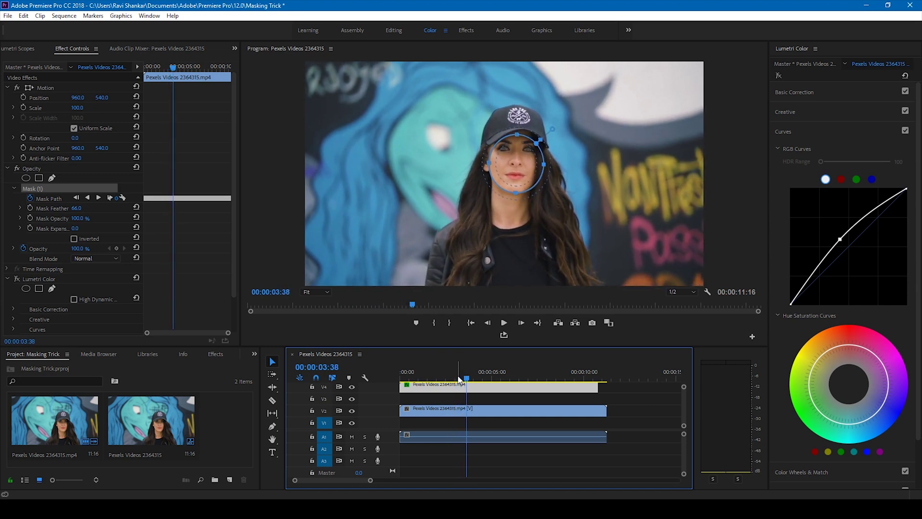
{"action": "key", "text": "Right"}
{"action": "key", "text": "Right"}
{"action": "key", "text": "Right"}
{"action": "key", "text": "Right"}
{"action": "key", "text": "Right"}
{"action": "key", "text": "Right"}
{"action": "key", "text": "Right"}
{"action": "key", "text": "Right"}
{"action": "key", "text": "Right"}
{"action": "key", "text": "Right"}
{"action": "key", "text": "Right"}
{"action": "key", "text": "Right"}
{"action": "key", "text": "Right"}
{"action": "key", "text": "Right"}
{"action": "key", "text": "Right"}
{"action": "key", "text": "Right"}
{"action": "key", "text": "Right"}
{"action": "key", "text": "Right"}
{"action": "key", "text": "Right"}
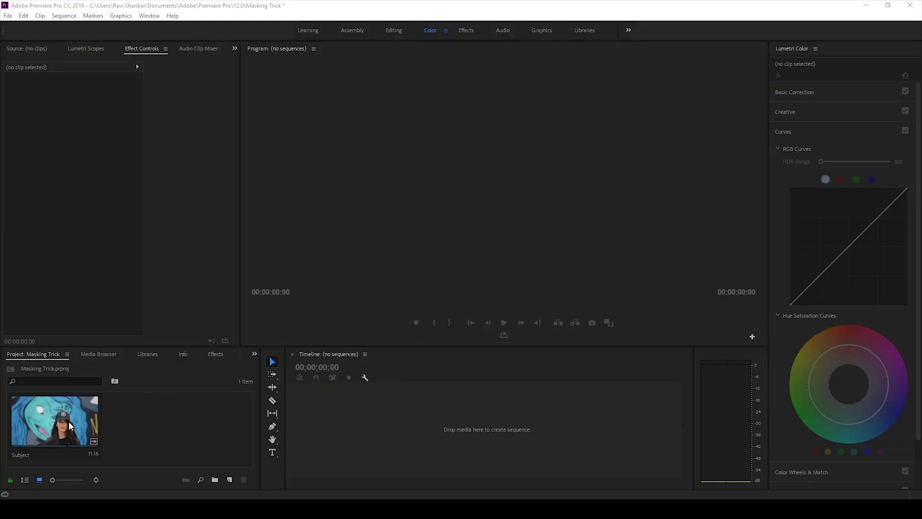
Step: Build the Subject sequence from the Subject clip and duplicate the clip onto V2
{"action": "left_click", "coordinate": [55, 414]}
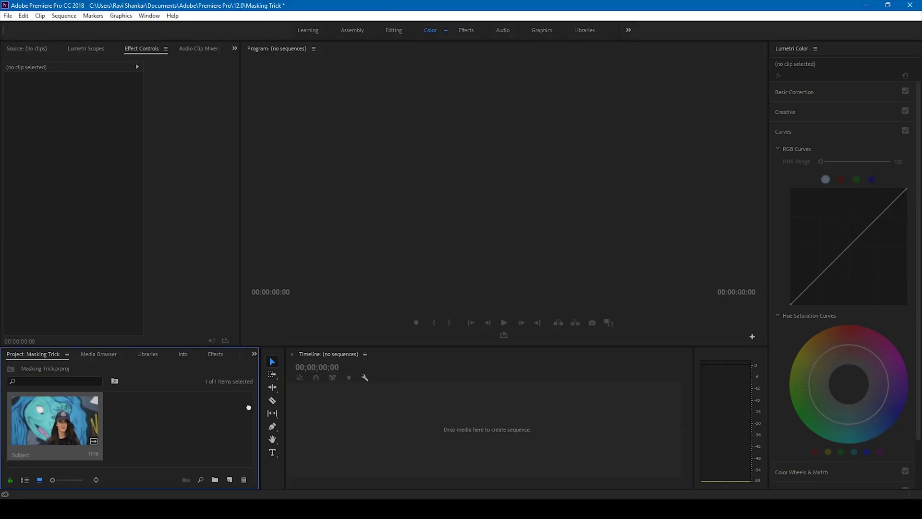
{"action": "left_click_drag", "start_coordinate": [344, 409], "coordinate": [345, 407]}
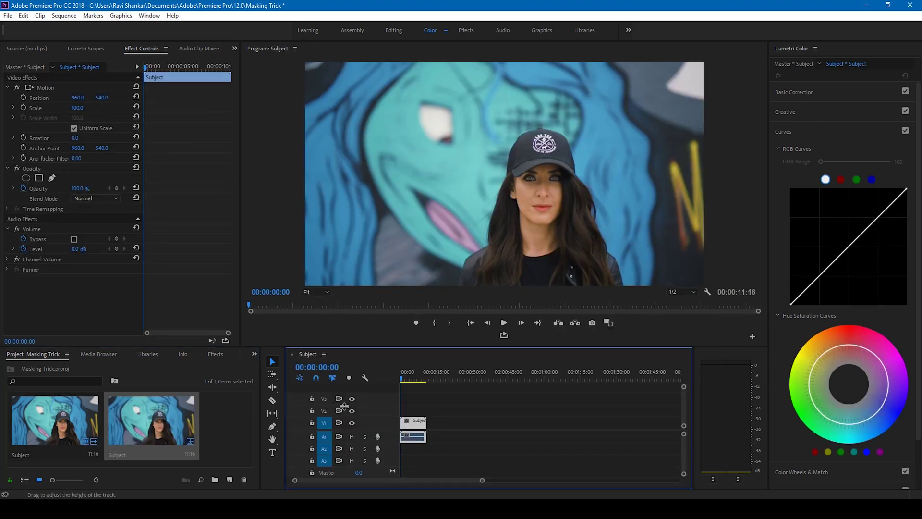
{"action": "left_click_drag", "start_coordinate": [403, 381], "coordinate": [402, 382]}
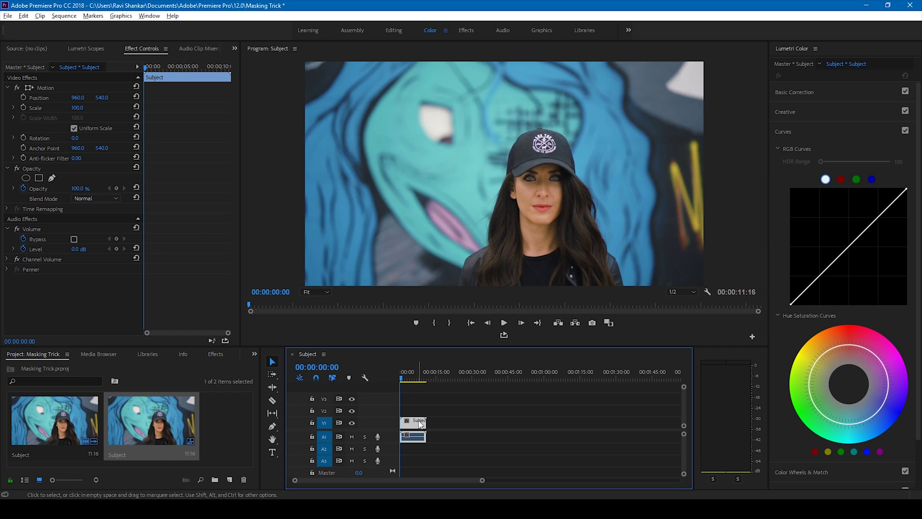
{"action": "left_click_drag", "start_coordinate": [419, 423], "coordinate": [412, 408]}
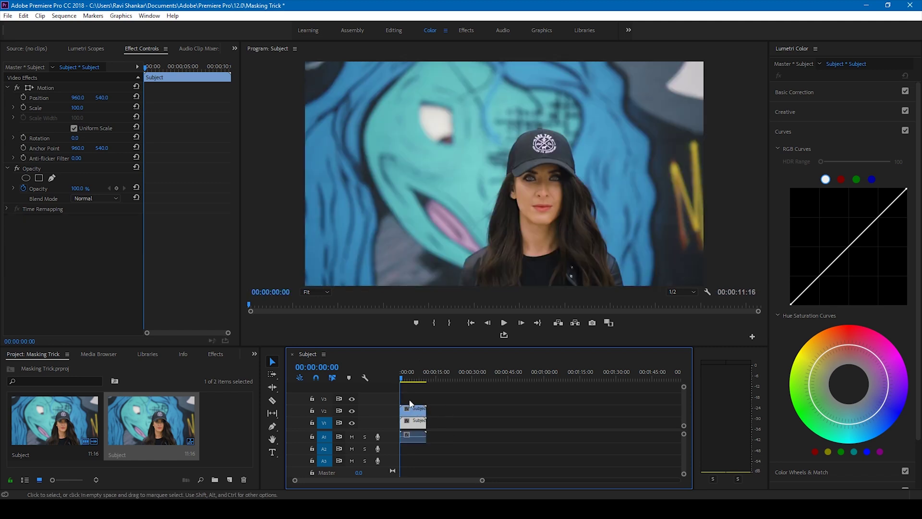
Step: Add an ellipse opacity mask to the upper clip and hide track V1
{"action": "left_click", "coordinate": [414, 410]}
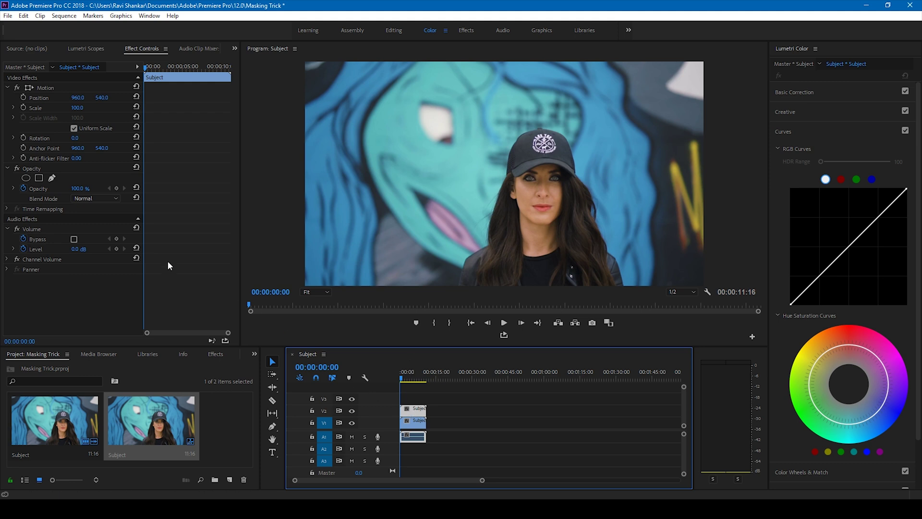
{"action": "left_click", "coordinate": [26, 179]}
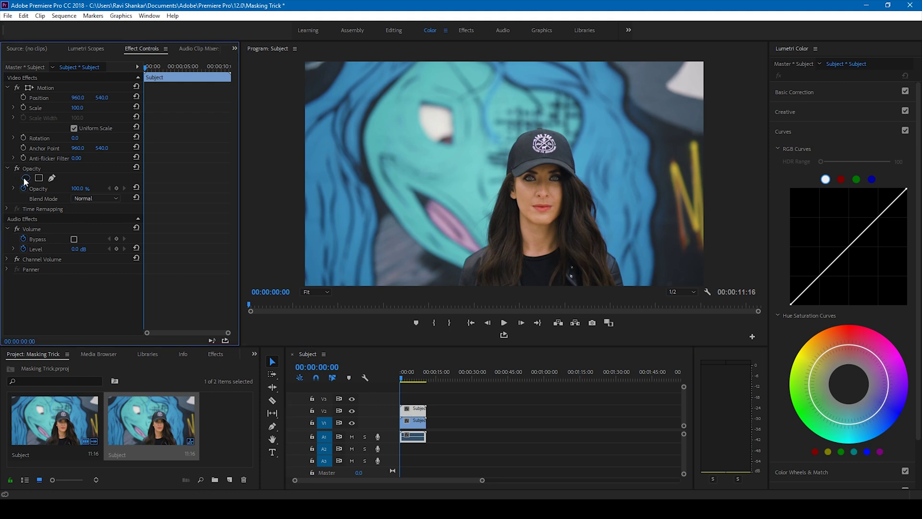
{"action": "left_click", "coordinate": [25, 178]}
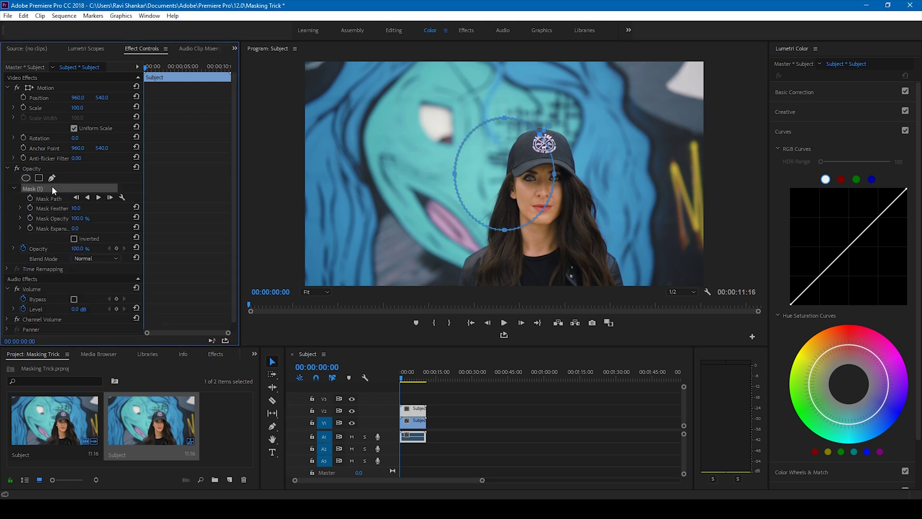
{"action": "left_click", "coordinate": [351, 423]}
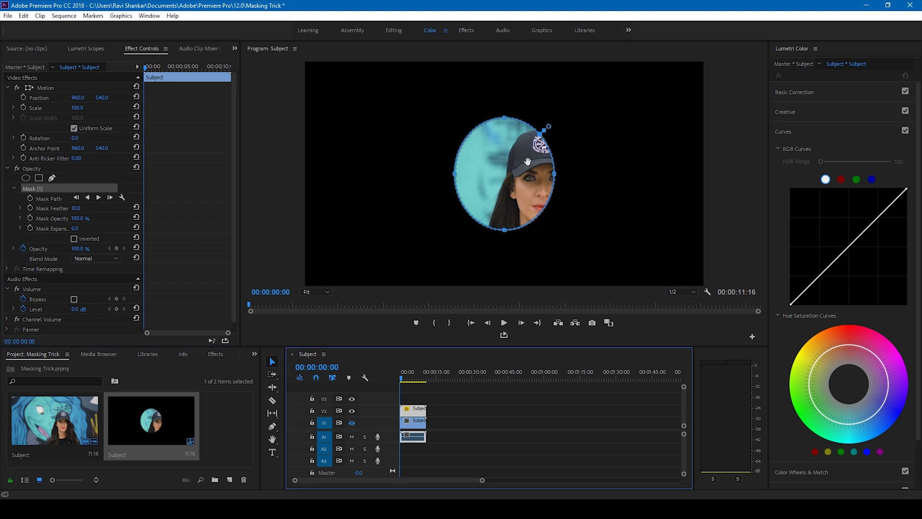
Step: Shape the ellipse mask snugly around the woman's face and enable Mask Path keyframing
{"action": "left_click_drag", "start_coordinate": [499, 172], "coordinate": [535, 183]}
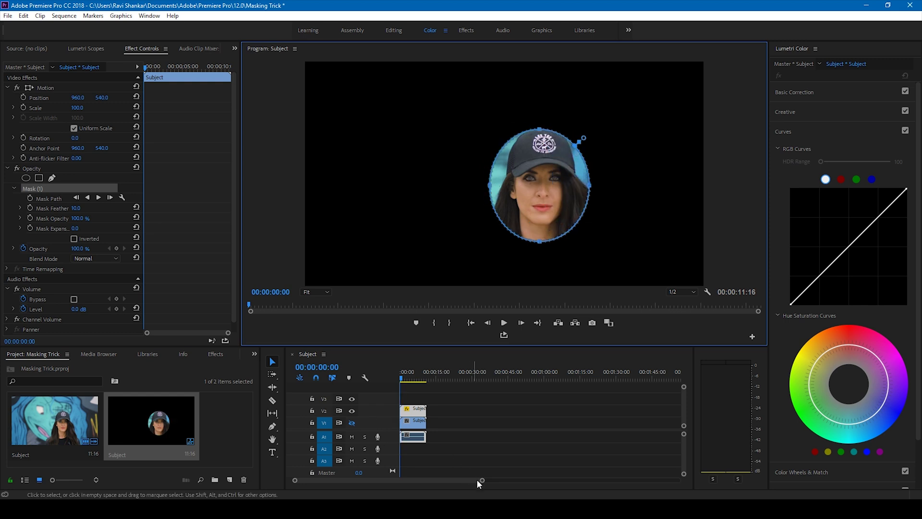
{"action": "left_click_drag", "start_coordinate": [481, 480], "coordinate": [419, 479]}
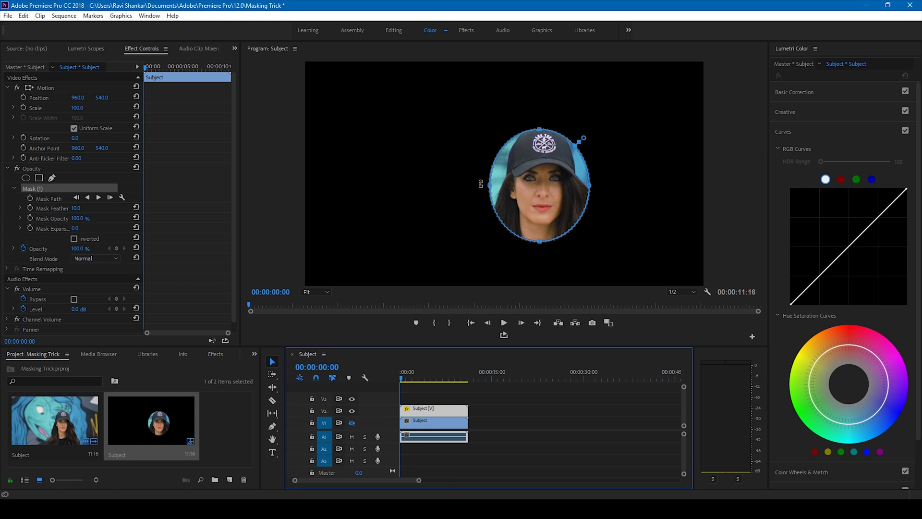
{"action": "left_click_drag", "start_coordinate": [490, 189], "coordinate": [515, 194]}
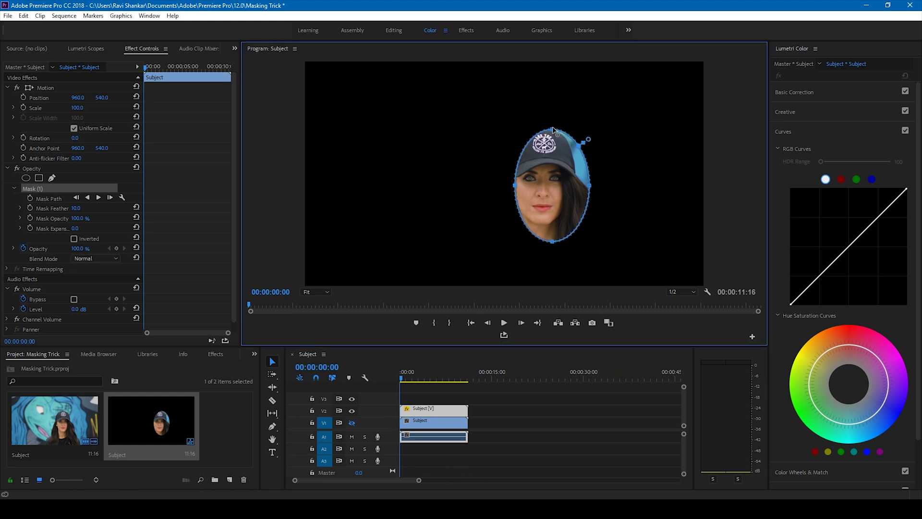
{"action": "left_click_drag", "start_coordinate": [545, 157], "coordinate": [545, 164]}
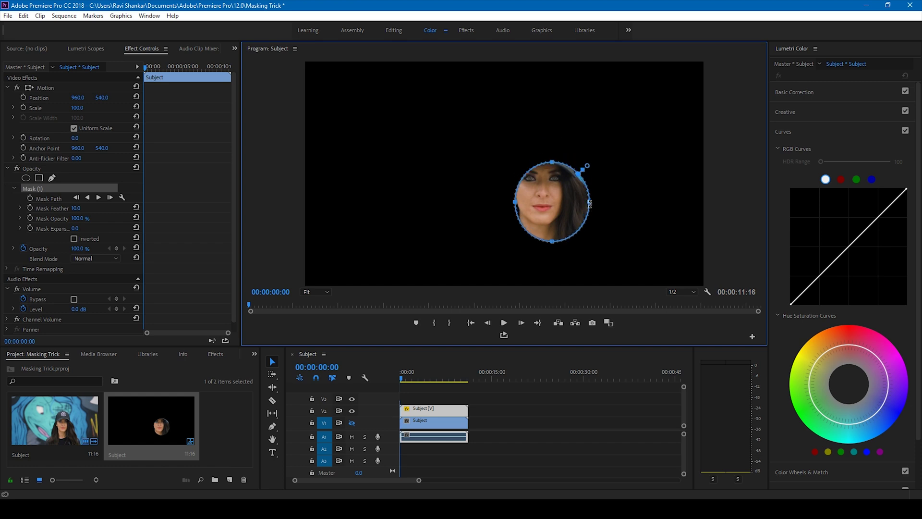
{"action": "left_click_drag", "start_coordinate": [591, 204], "coordinate": [585, 202]}
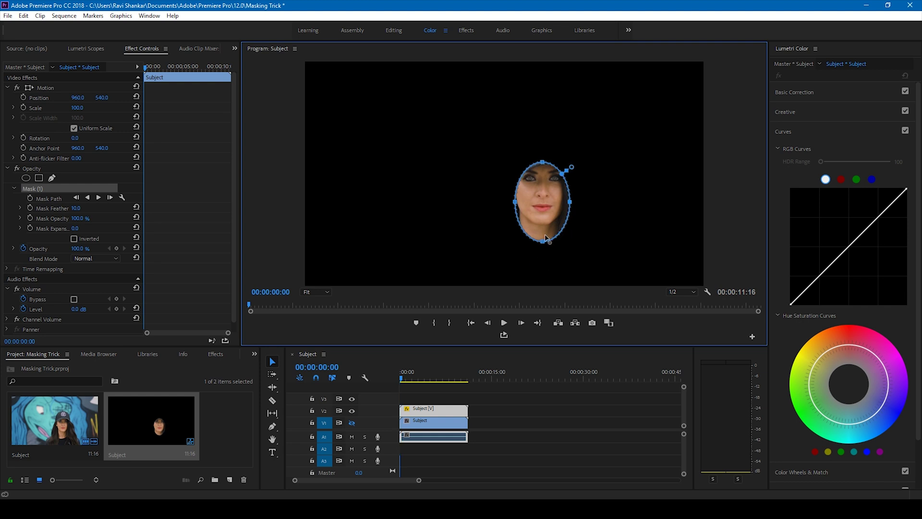
{"action": "left_click_drag", "start_coordinate": [545, 230], "coordinate": [546, 228]}
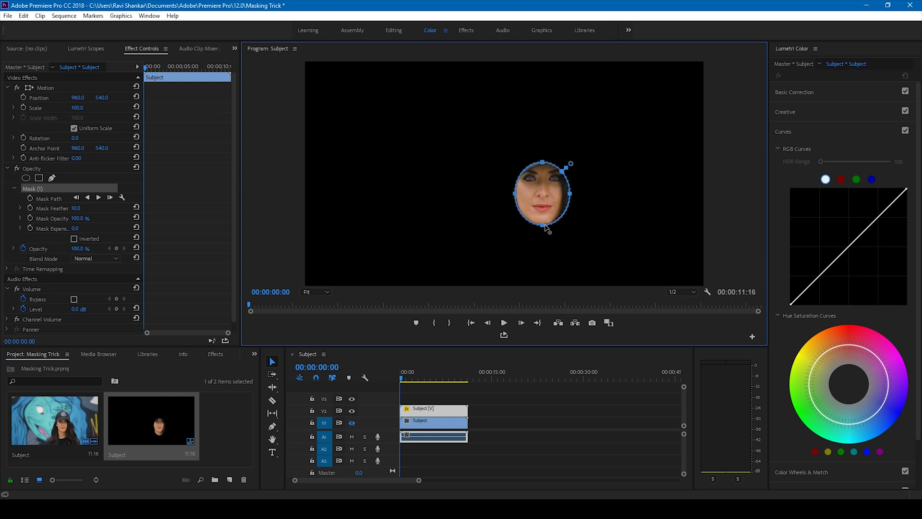
{"action": "left_click", "coordinate": [29, 199]}
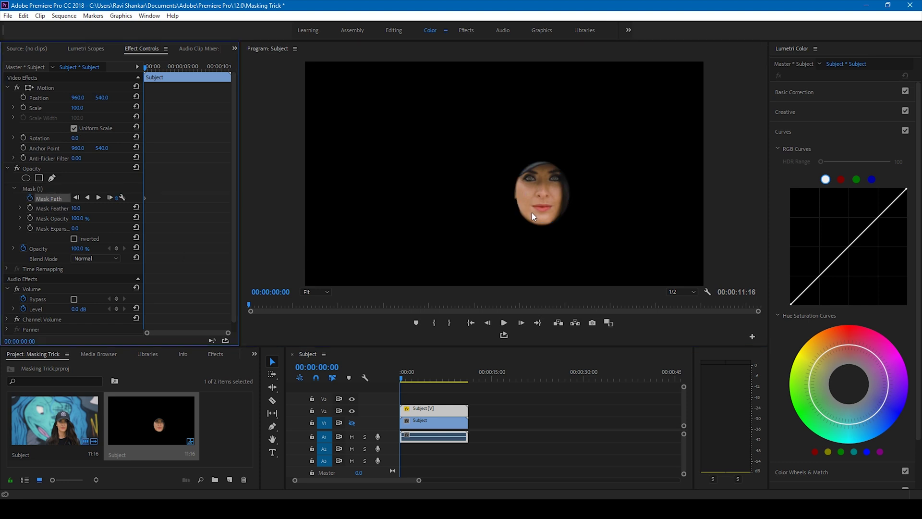
Step: Track the face mask forward, play back to verify, then turn V1's output back on
{"action": "left_click", "coordinate": [99, 198]}
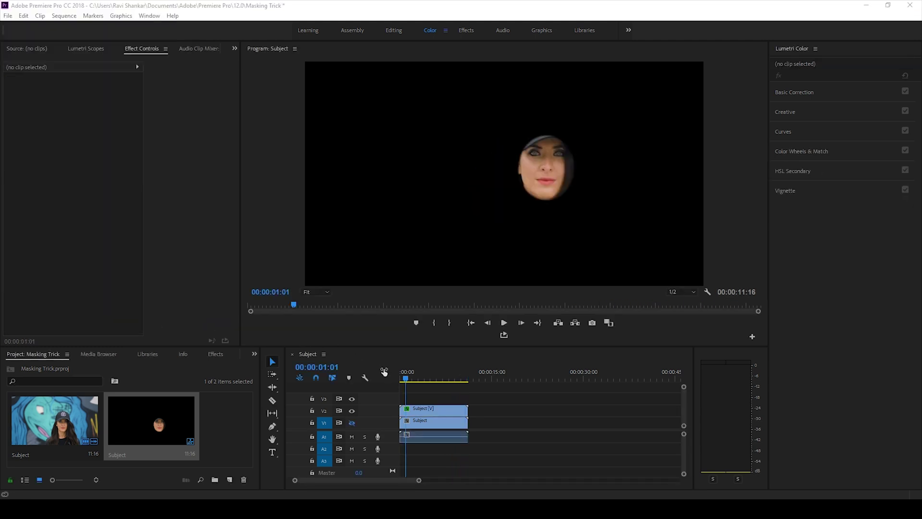
{"action": "left_click_drag", "start_coordinate": [405, 381], "coordinate": [403, 381]}
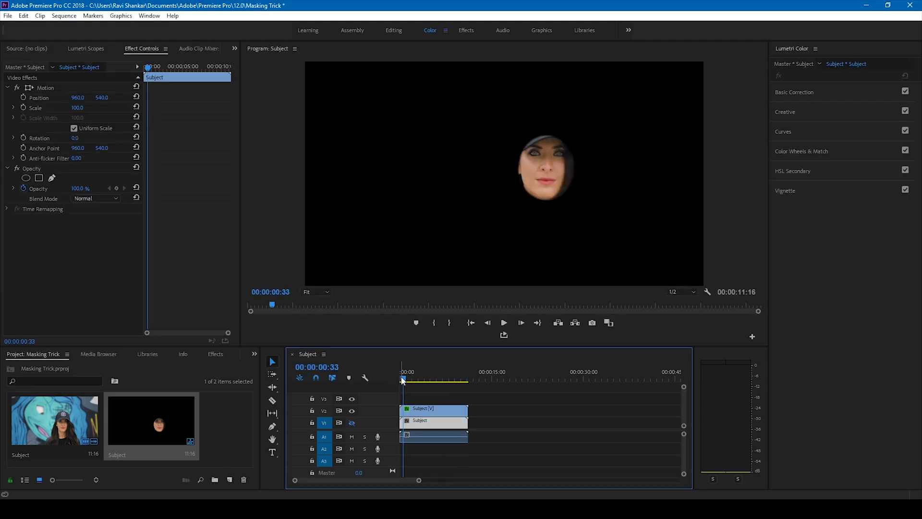
{"action": "key", "text": "space"}
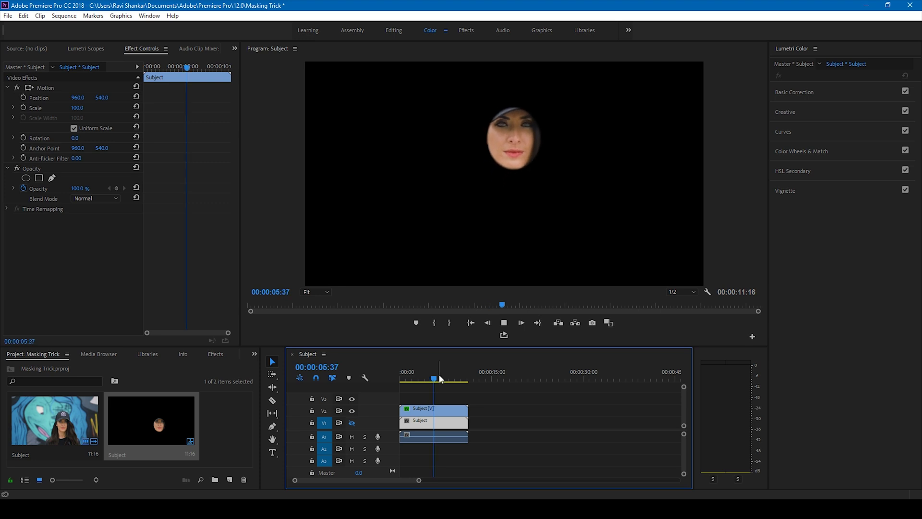
{"action": "key", "text": "space"}
{"action": "left_click_drag", "start_coordinate": [432, 376], "coordinate": [401, 379]}
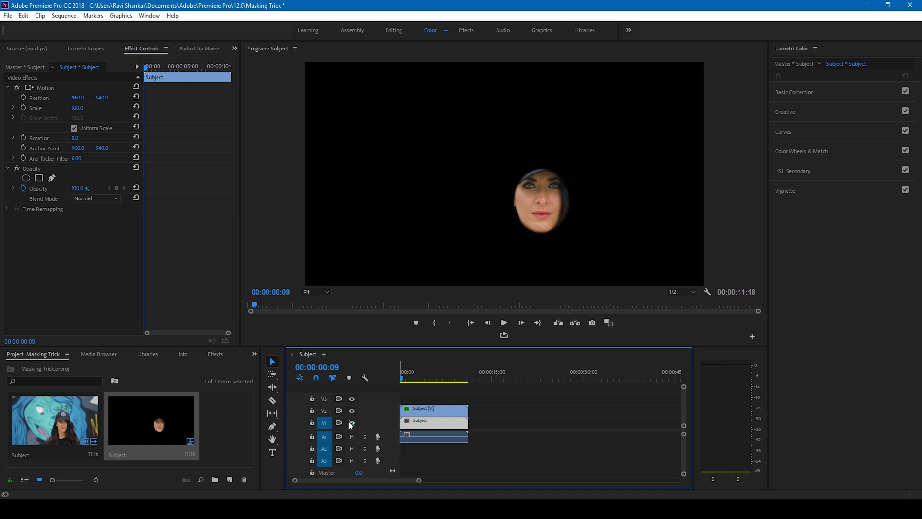
{"action": "left_click", "coordinate": [351, 423]}
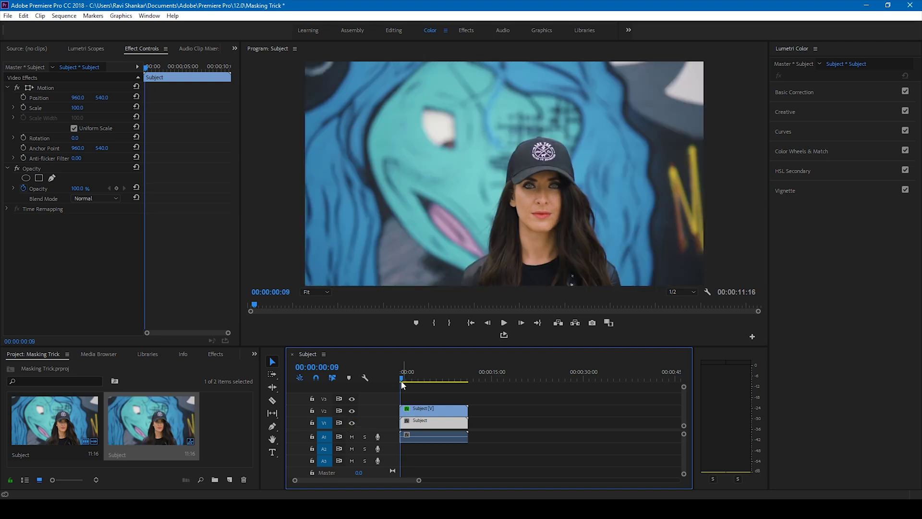
Step: Lift the Lumetri RGB curve to brighten the face and set Mask Feather to 51
{"action": "left_click_drag", "start_coordinate": [402, 382], "coordinate": [413, 384]}
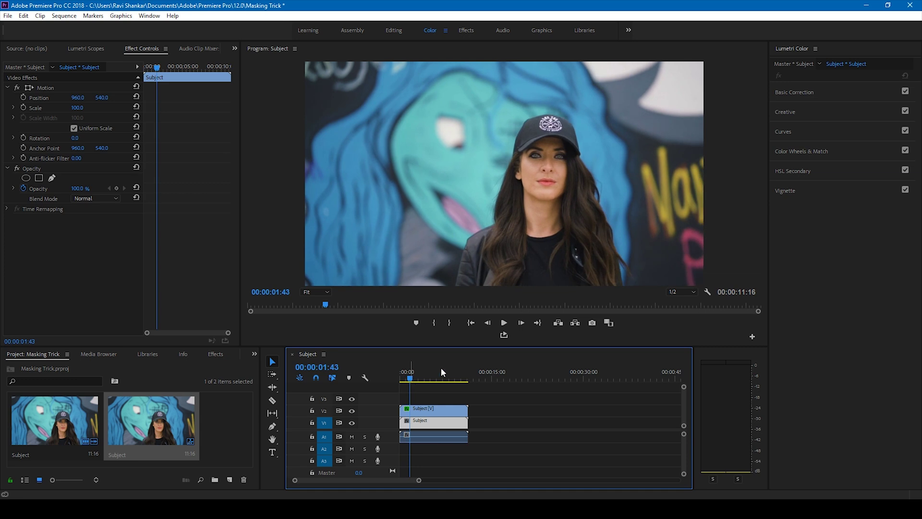
{"action": "left_click", "coordinate": [434, 421]}
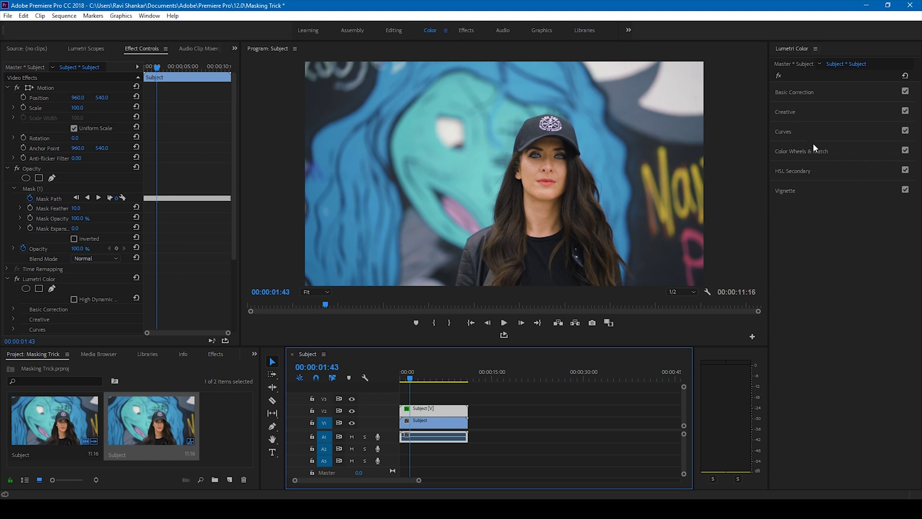
{"action": "left_click", "coordinate": [783, 131]}
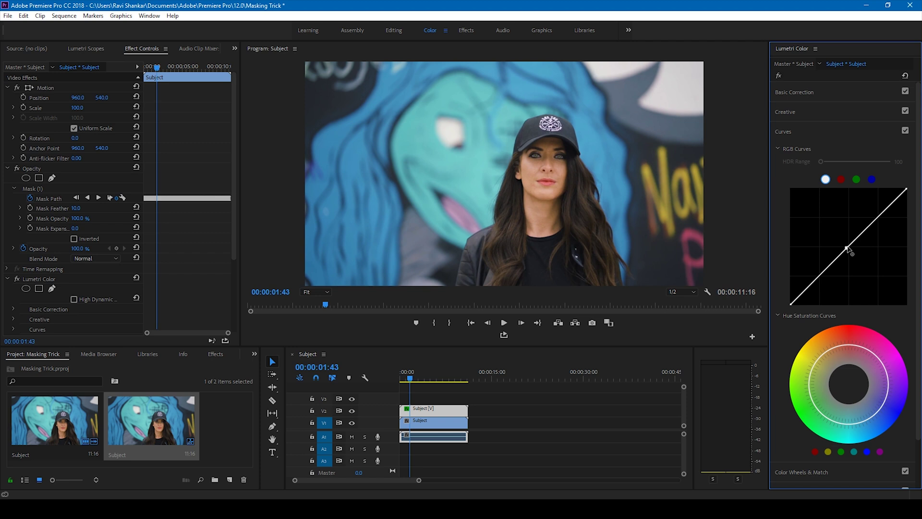
{"action": "left_click_drag", "start_coordinate": [847, 250], "coordinate": [839, 232]}
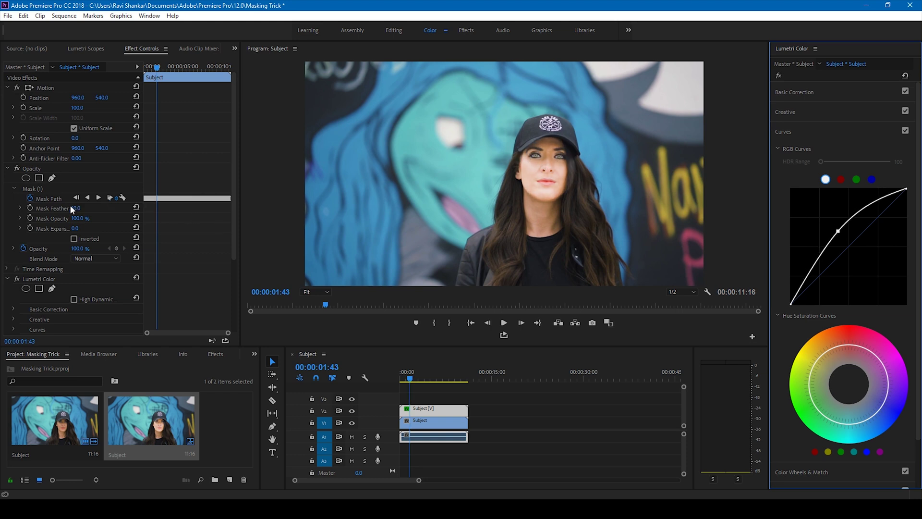
{"action": "left_click_drag", "start_coordinate": [75, 208], "coordinate": [80, 208]}
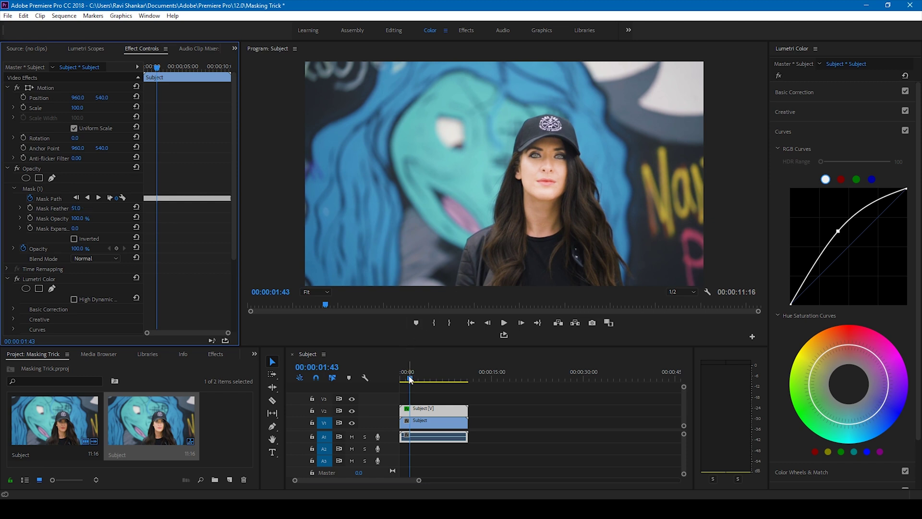
{"action": "left_click_drag", "start_coordinate": [410, 379], "coordinate": [387, 375]}
{"action": "key", "text": "space"}
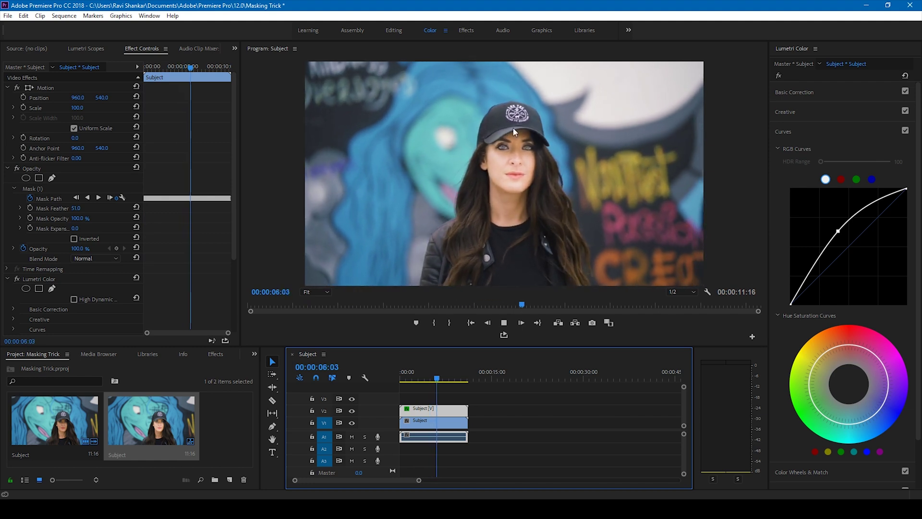
{"action": "left_click", "coordinate": [413, 377]}
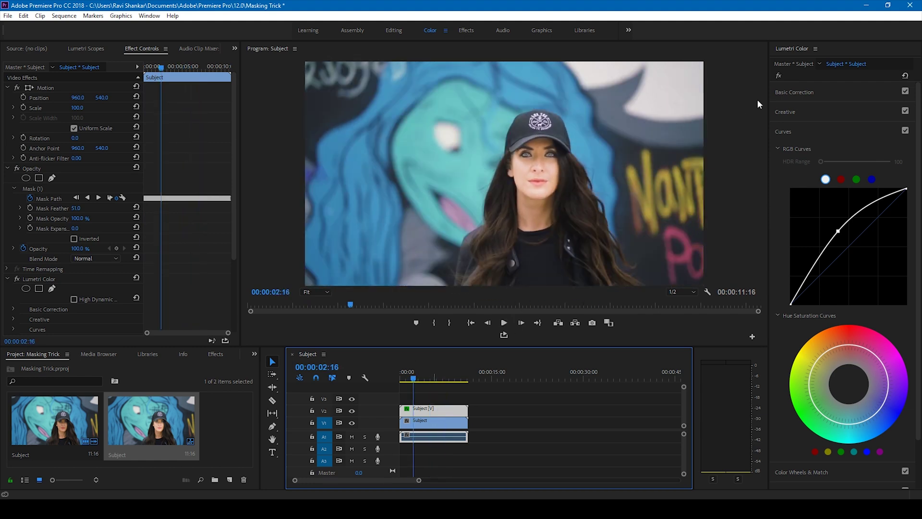
{"action": "left_click", "coordinate": [779, 76]}
{"action": "key", "text": "space"}
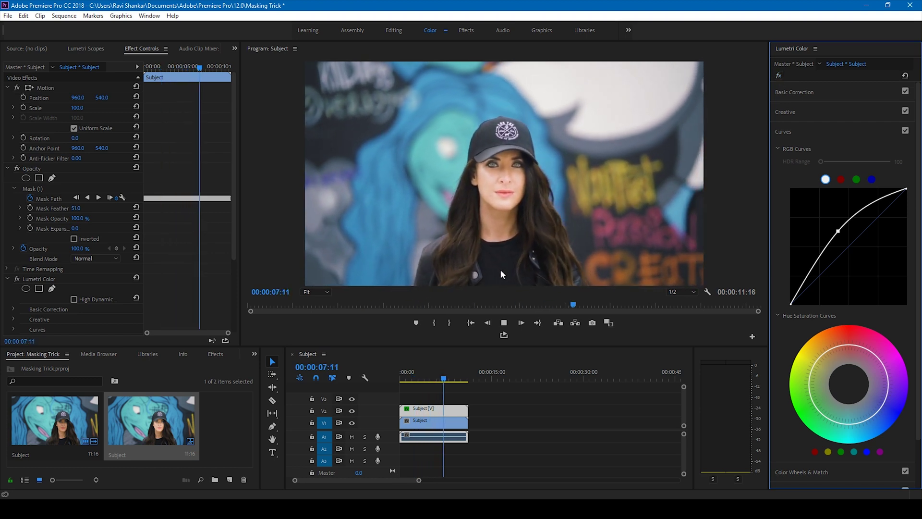
{"action": "left_click", "coordinate": [421, 378]}
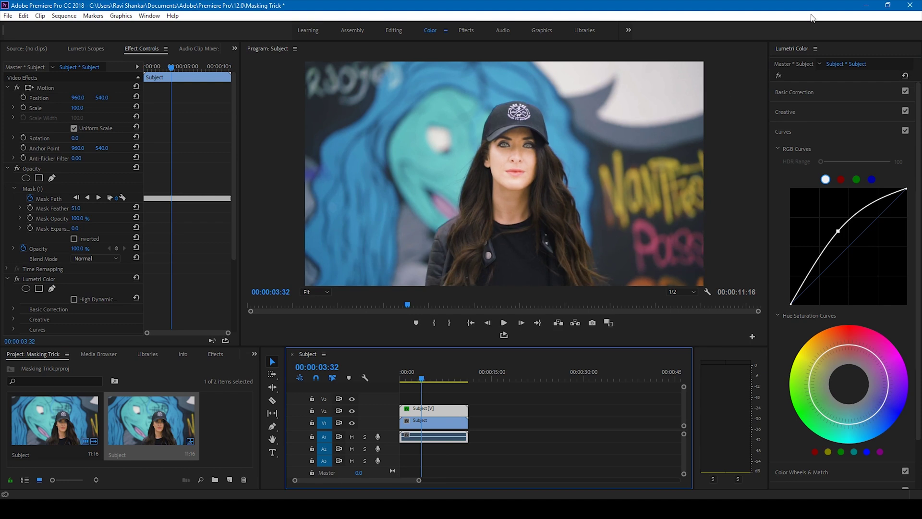
{"action": "left_click", "coordinate": [775, 82]}
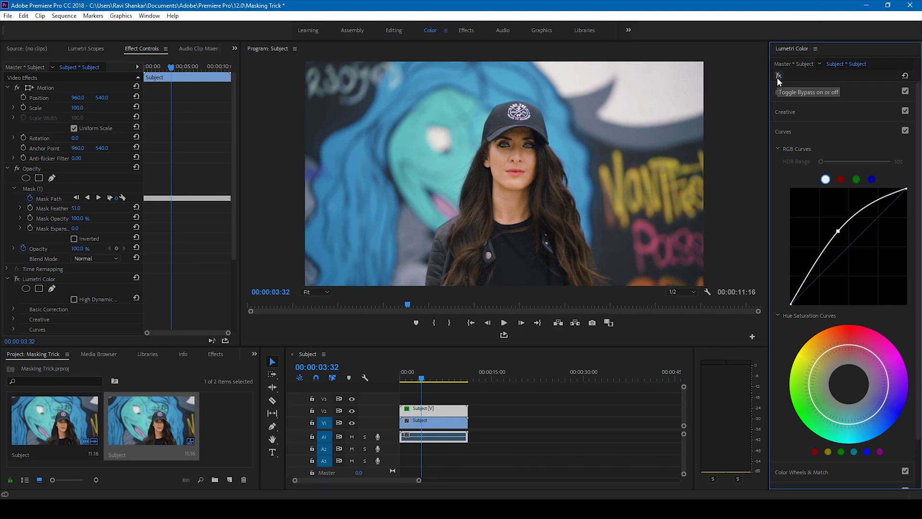
{"action": "key", "text": "space"}
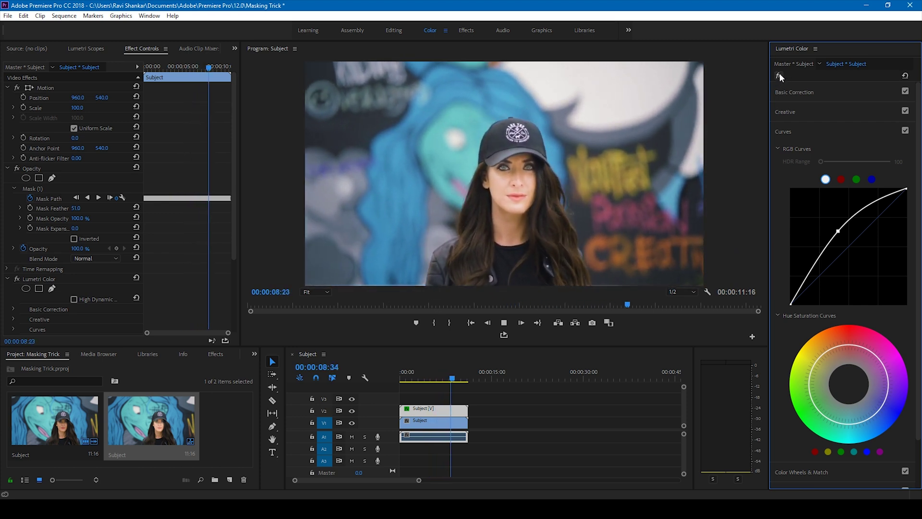
{"action": "left_click", "coordinate": [414, 379]}
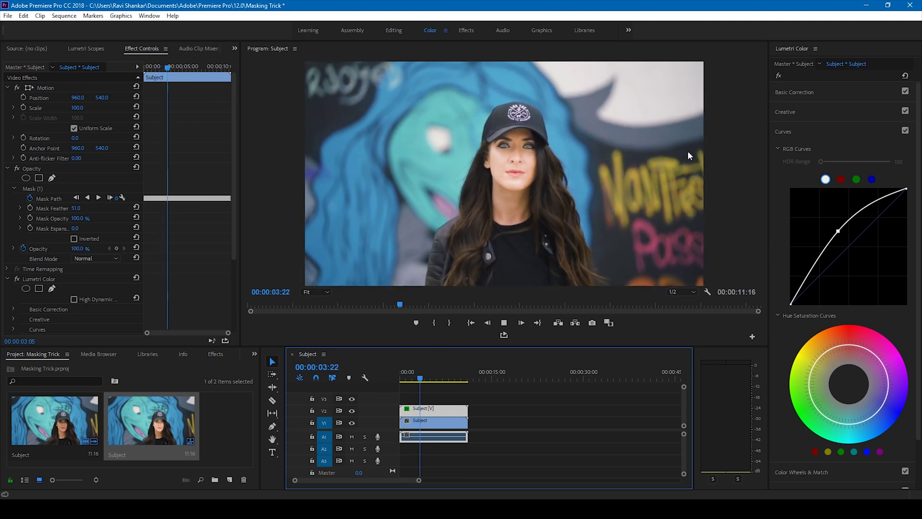
{"action": "left_click", "coordinate": [410, 380]}
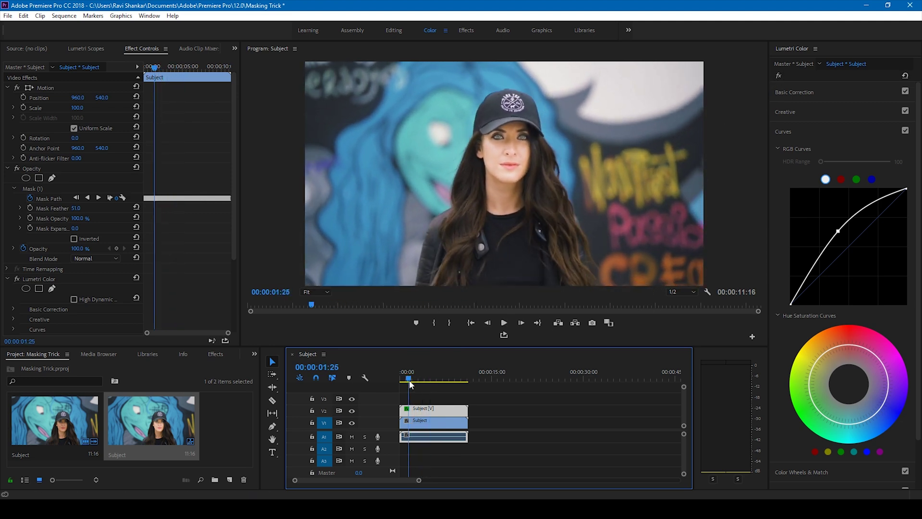
{"action": "left_click_drag", "start_coordinate": [410, 379], "coordinate": [399, 378]}
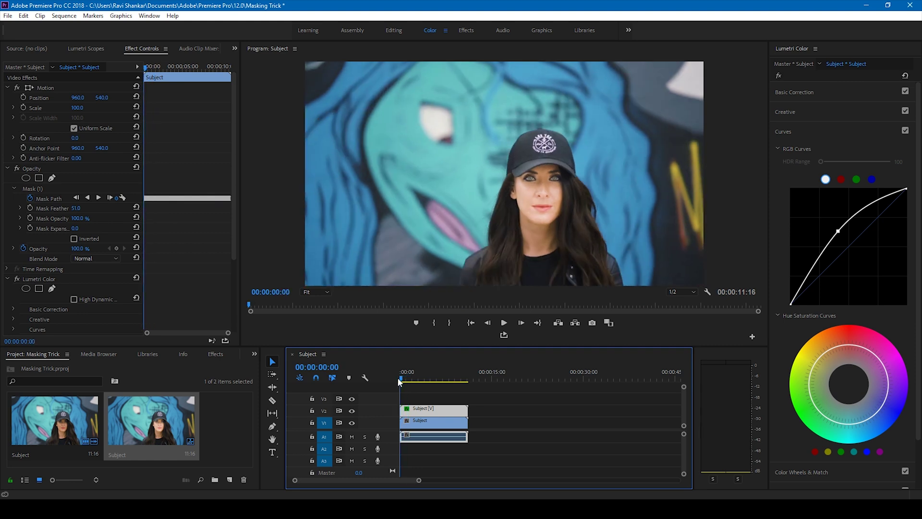